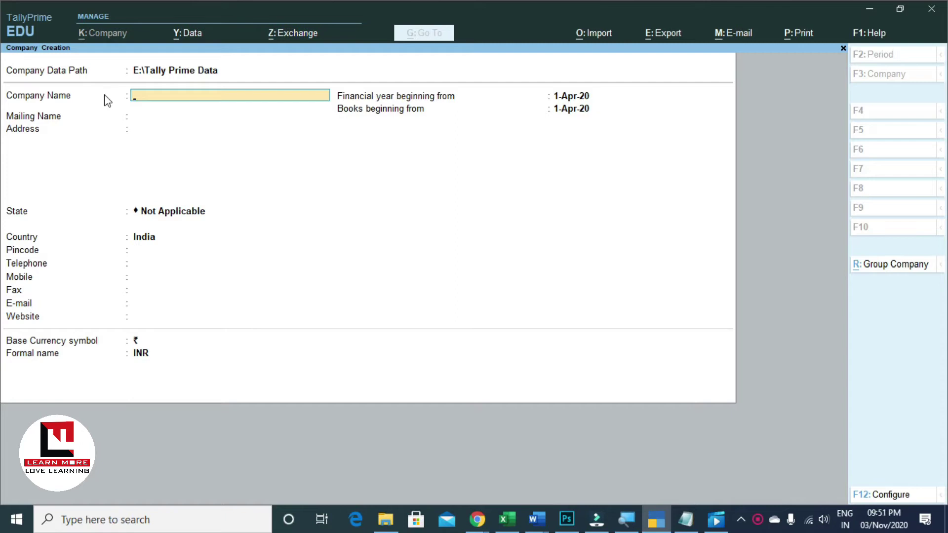
# Enter the company name 'Learn More Pro' and keep it as the mailing name
pyautogui.write('Learn M')
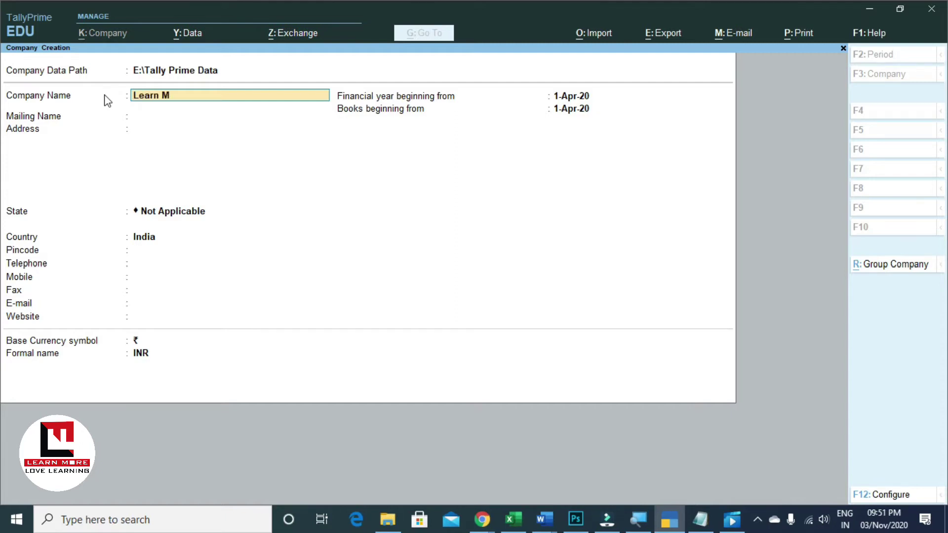
pyautogui.write('ore Pro')
pyautogui.press('Return')
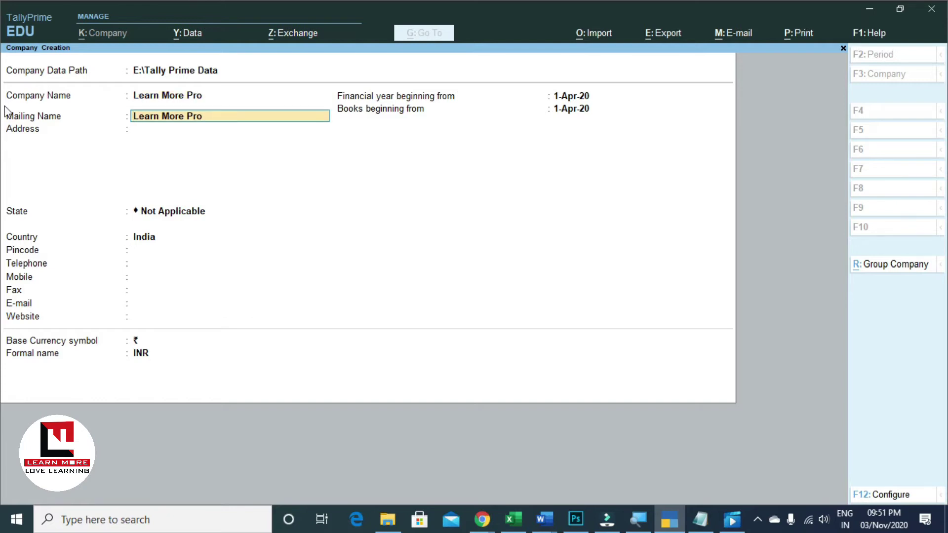
pyautogui.press('Return')
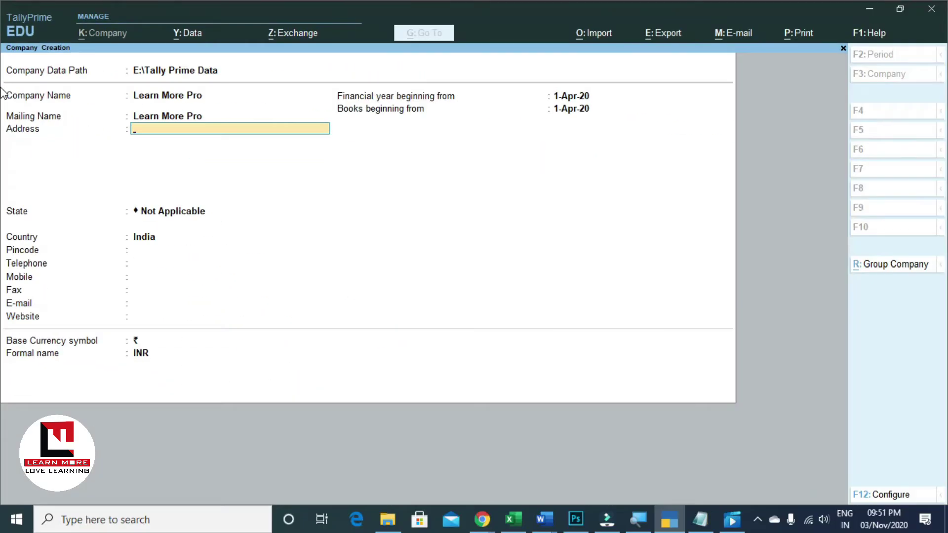
# Add the address 'Ghatkopar West - Mumbai' and move on to the State field
pyautogui.write('Ghatkopar West - Mumba')
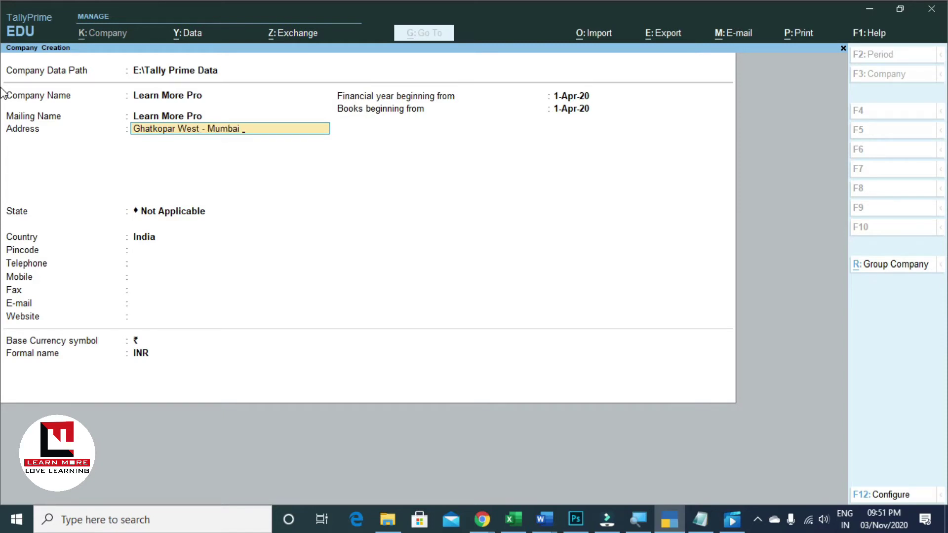
pyautogui.press('Return')
pyautogui.press('Return')
pyautogui.press('BackSpace')
pyautogui.press('Return')
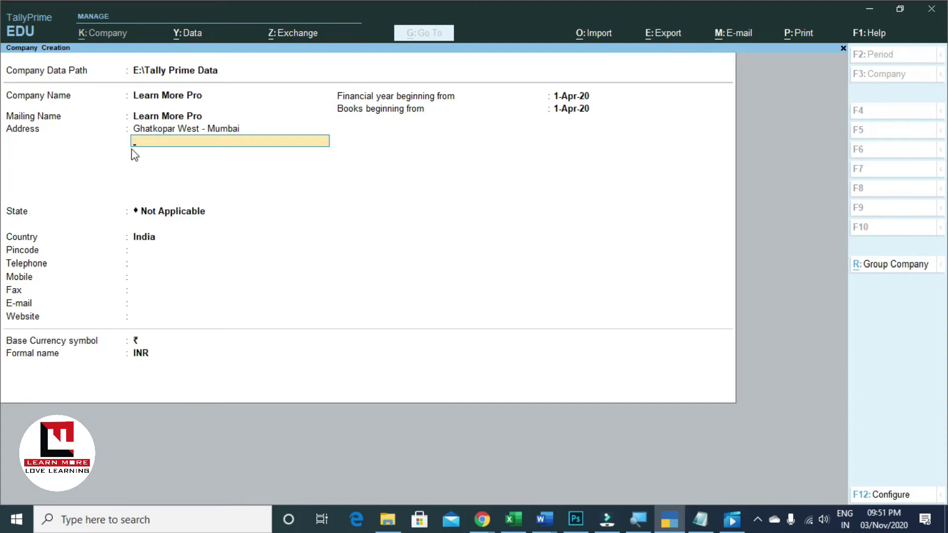
pyautogui.press('Return')
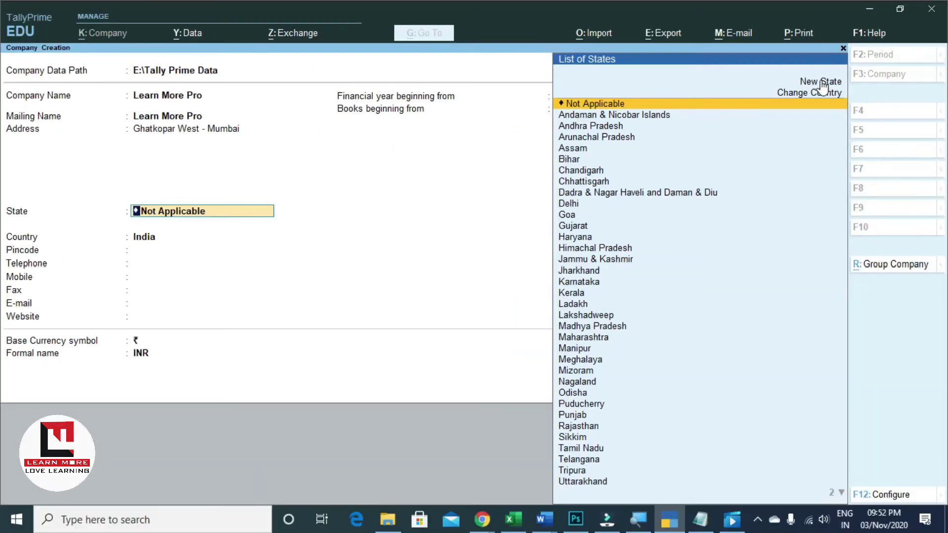
# Filter the states by 'Ma' and pick Maharashtra from the list
pyautogui.write('Ma')
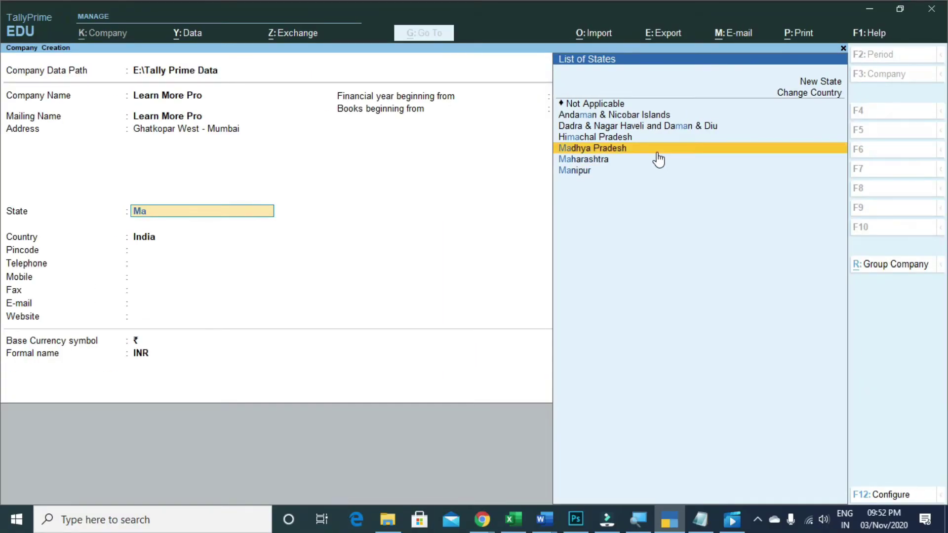
pyautogui.press('Down')
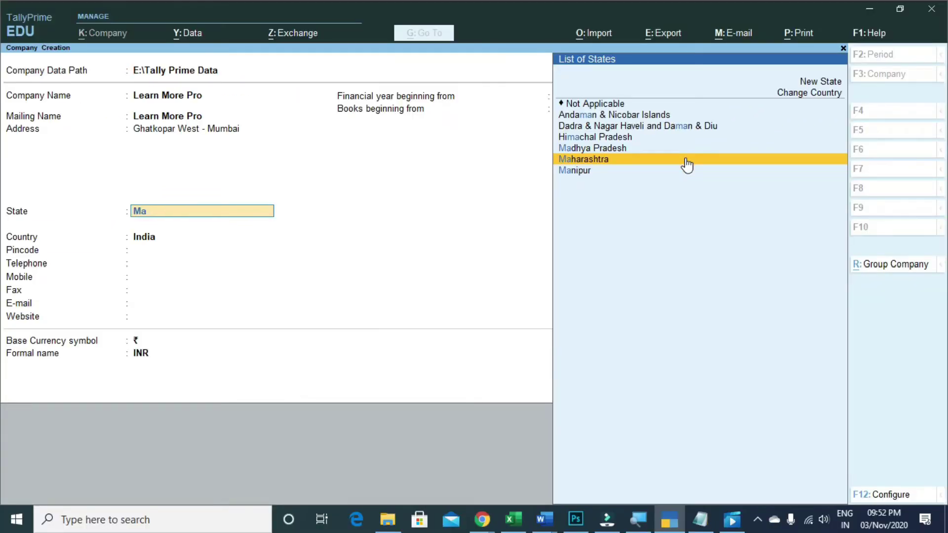
pyautogui.click(686, 163)
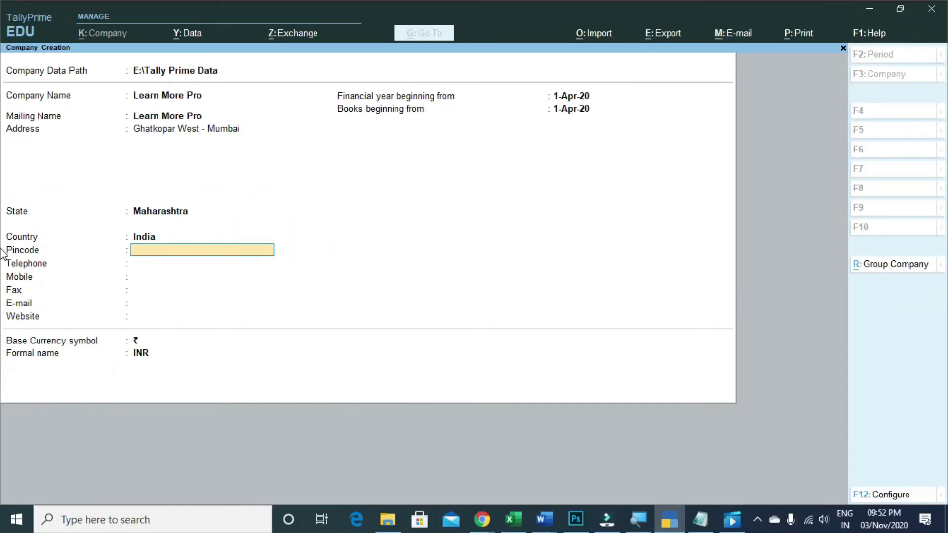
# Enter pincode 400086, leaving telephone, mobile and fax blank
pyautogui.write('400086')
pyautogui.press('Return')
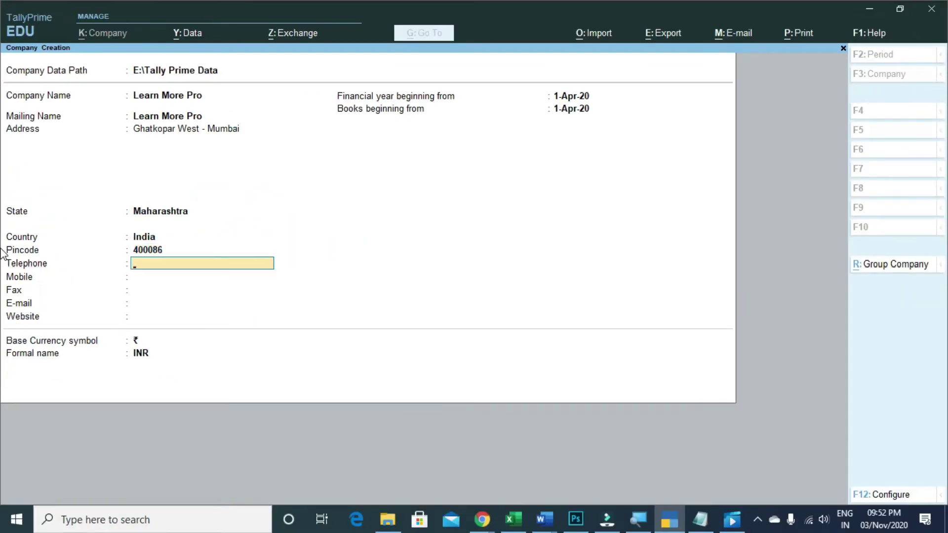
pyautogui.press('Return')
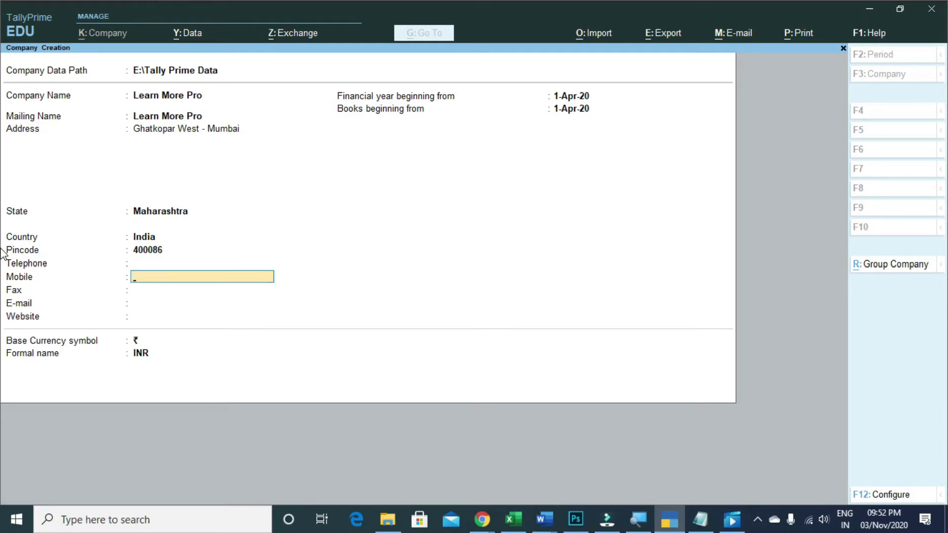
pyautogui.press('Return')
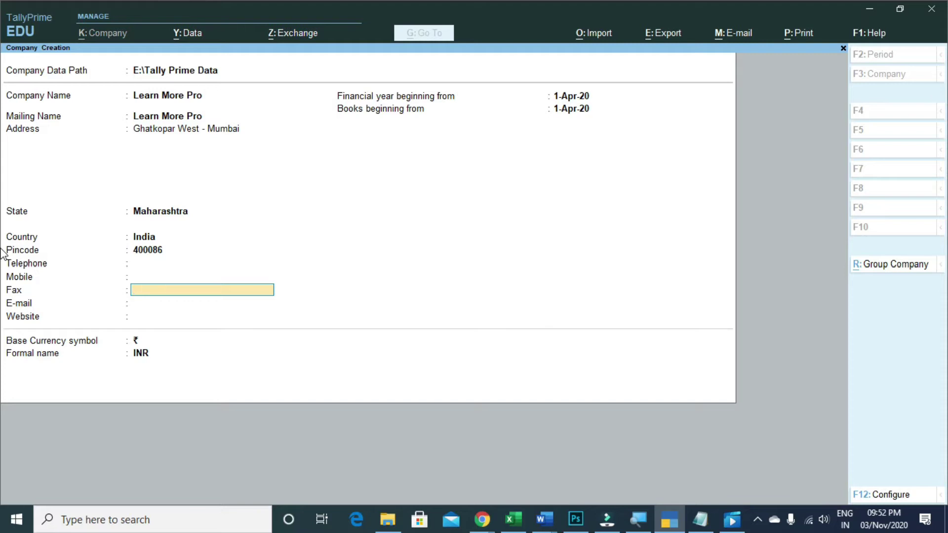
pyautogui.press('Return')
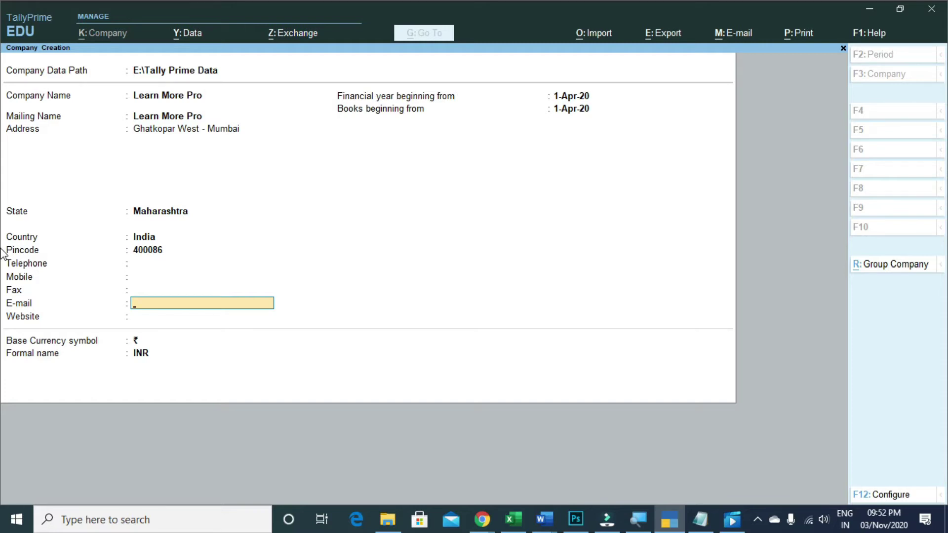
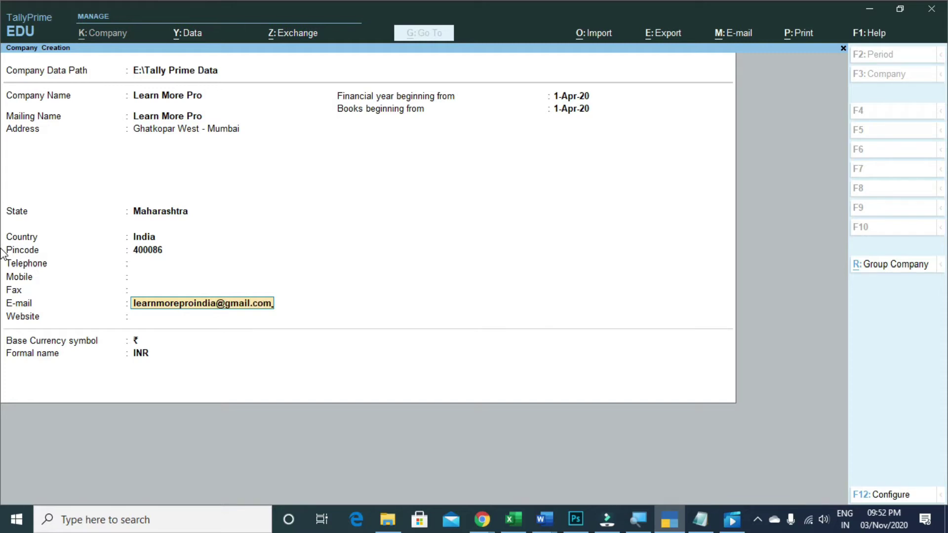
# Fill in the company's e-mail address and the website learnmorepro.com
pyautogui.press('Return')
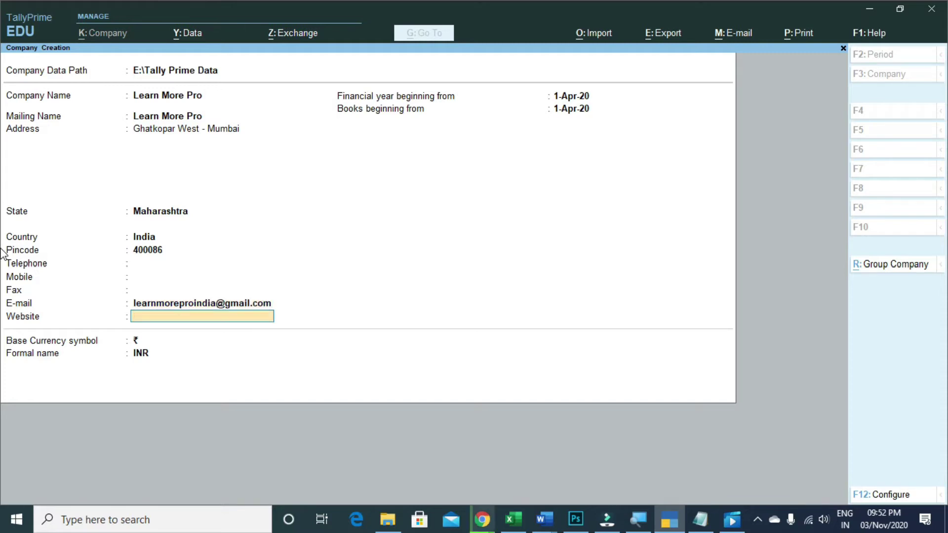
pyautogui.write('learnmorepro.com')
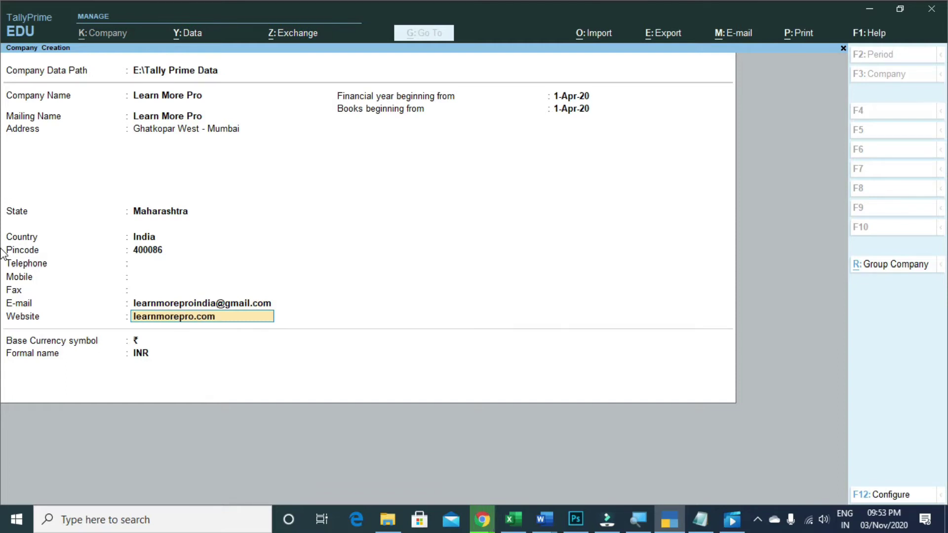
pyautogui.press('Return')
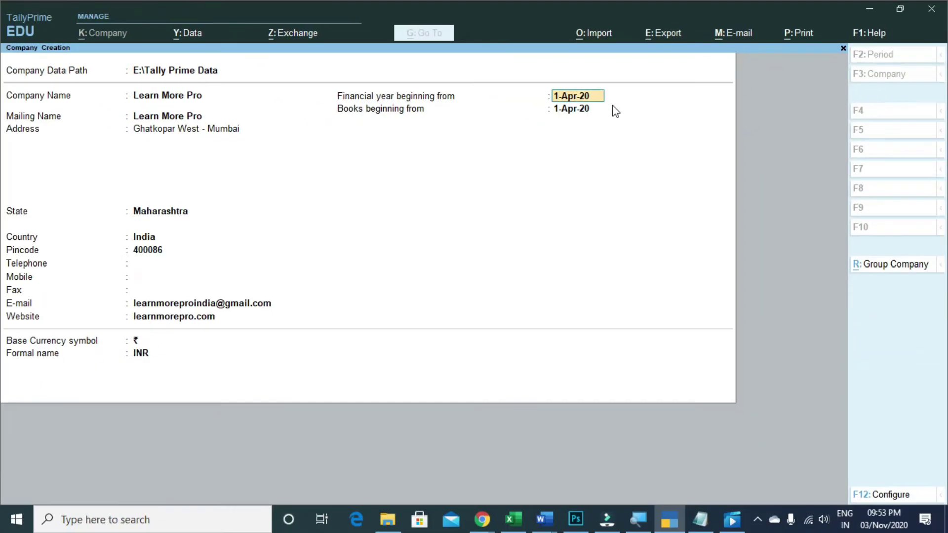
# Confirm 1-Apr-20 as both the financial year start and books beginning date
pyautogui.press('Return')
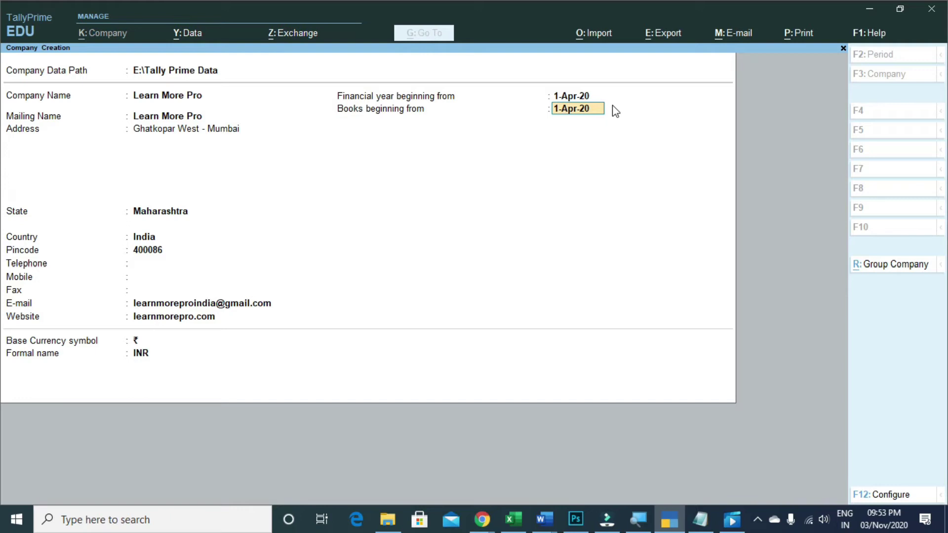
pyautogui.press('BackSpace')
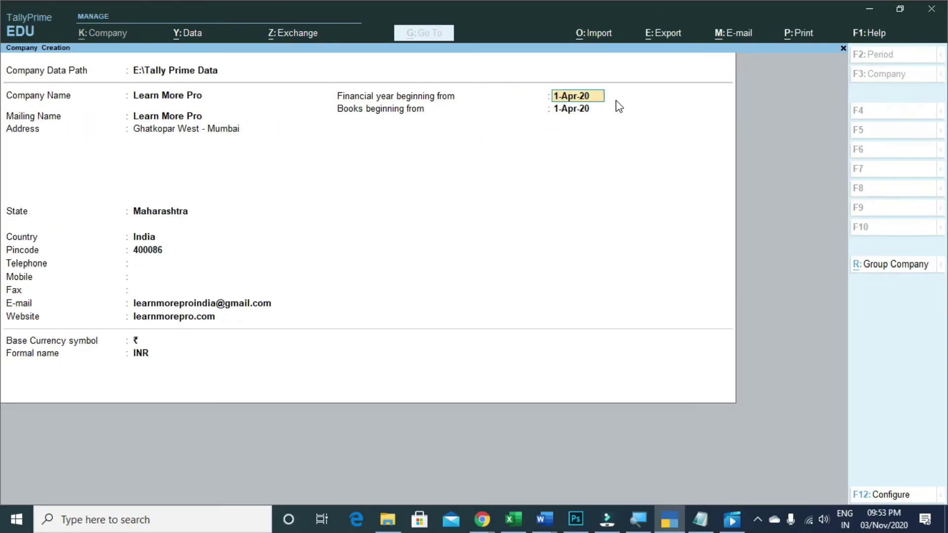
pyautogui.press('Return')
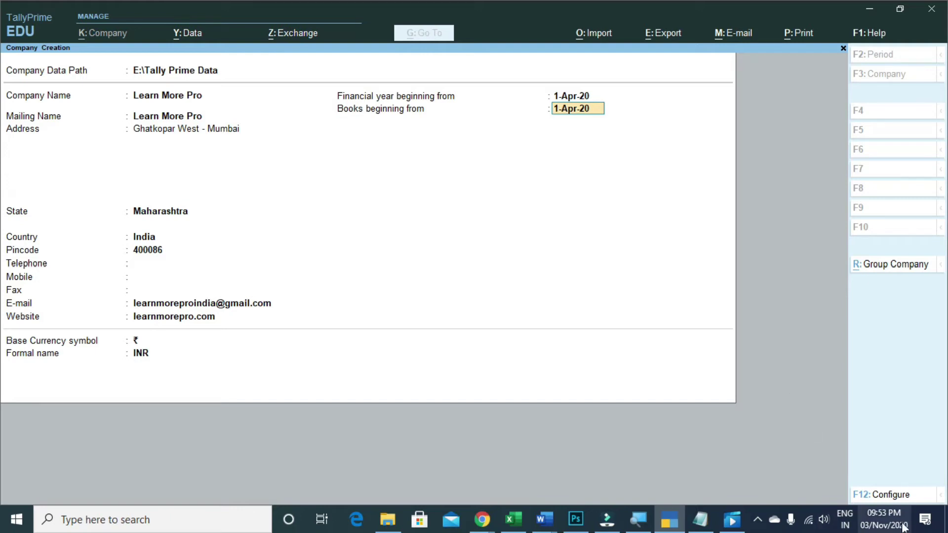
pyautogui.moveTo(906, 528)
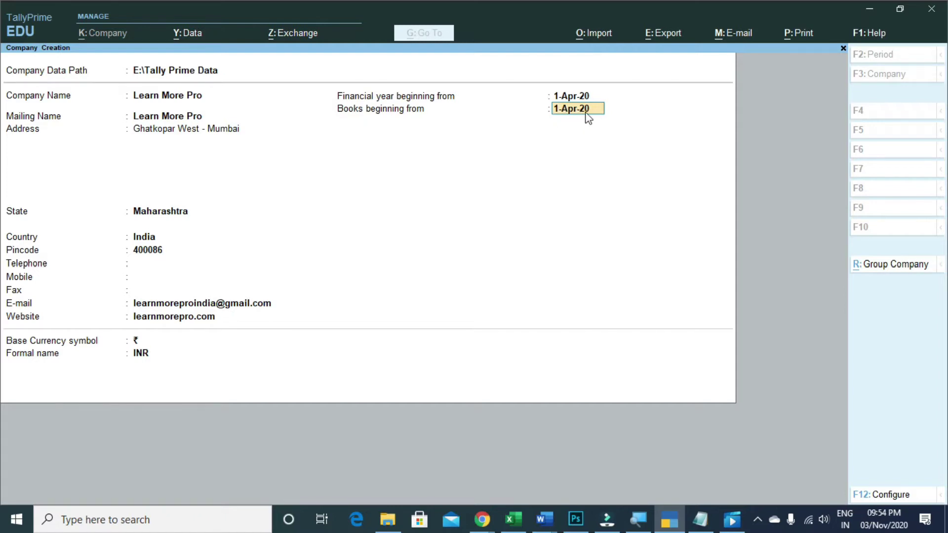
pyautogui.press('Return')
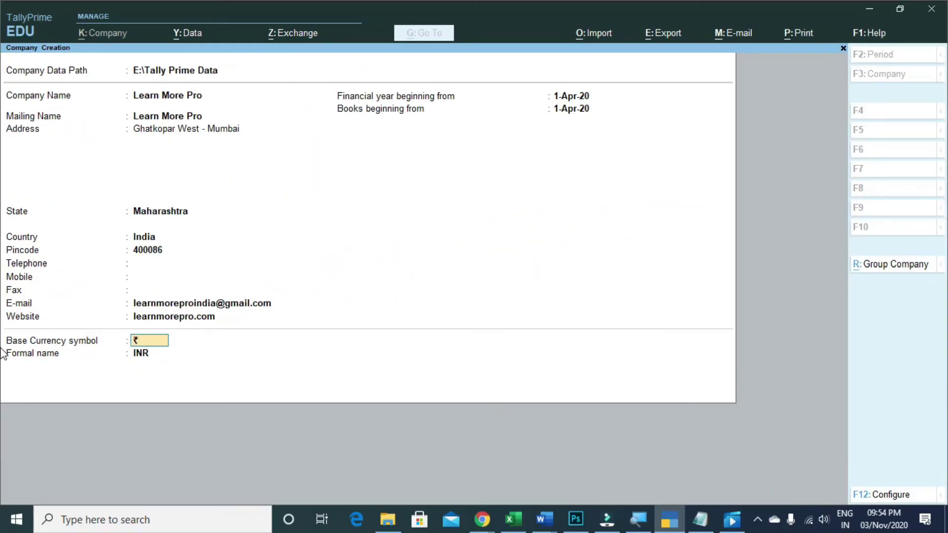
# Accept the ₹ symbol and INR formal name, dismissing the Cortana panel that popped up
pyautogui.press('Return')
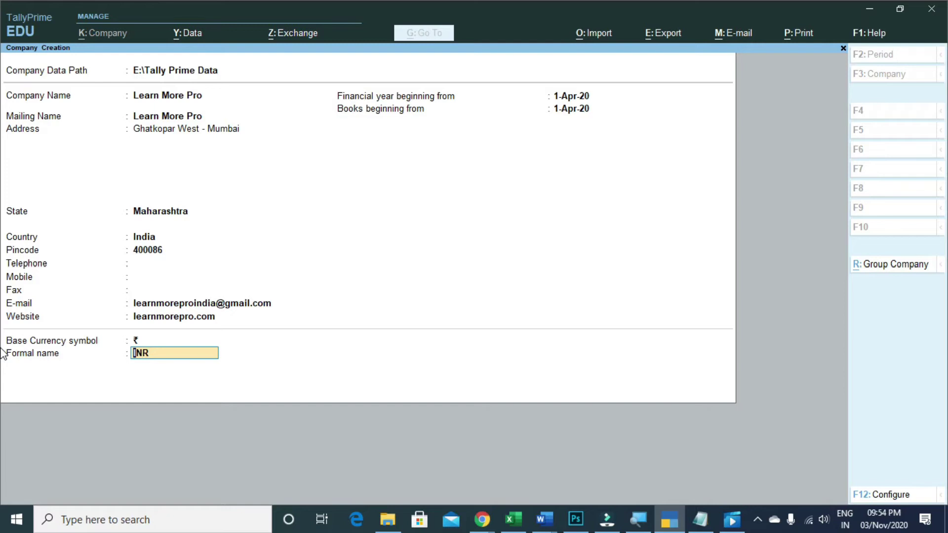
pyautogui.press('Return')
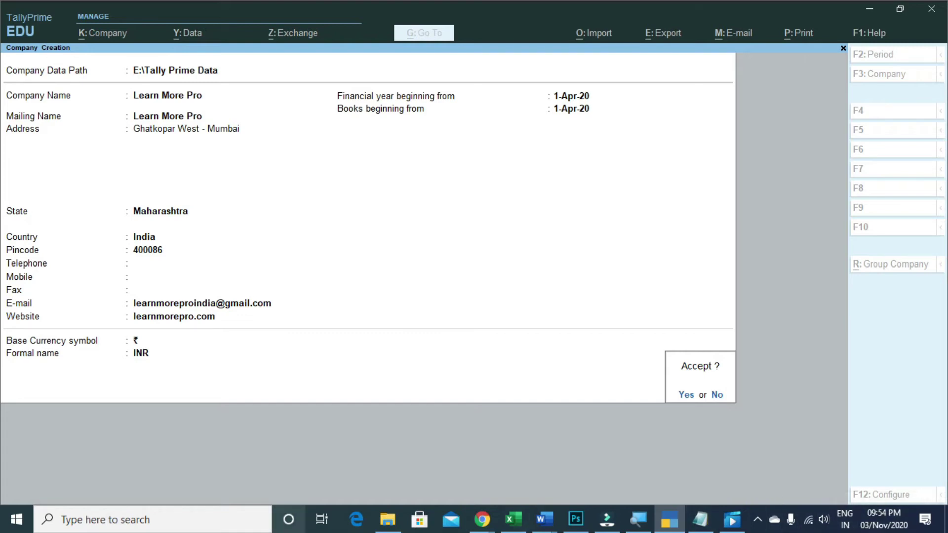
pyautogui.click(288, 520)
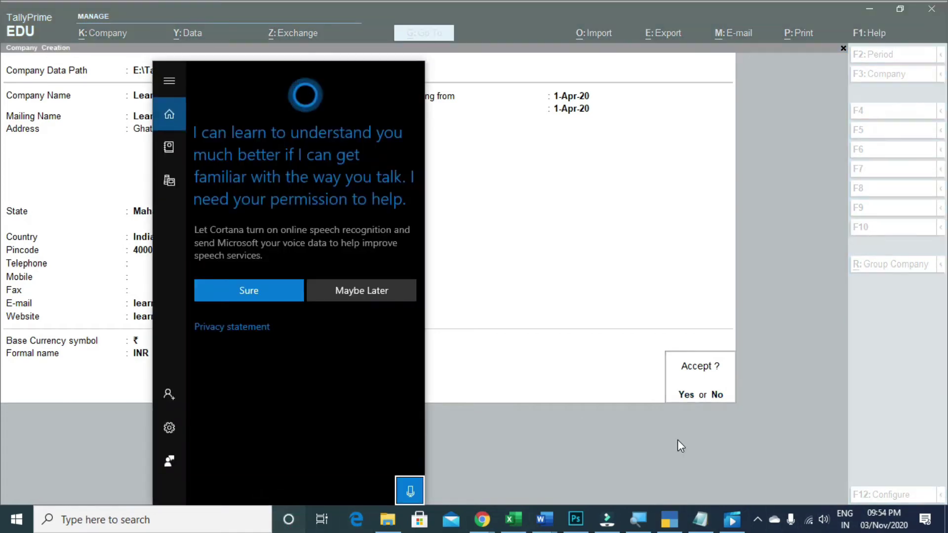
pyautogui.click(684, 435)
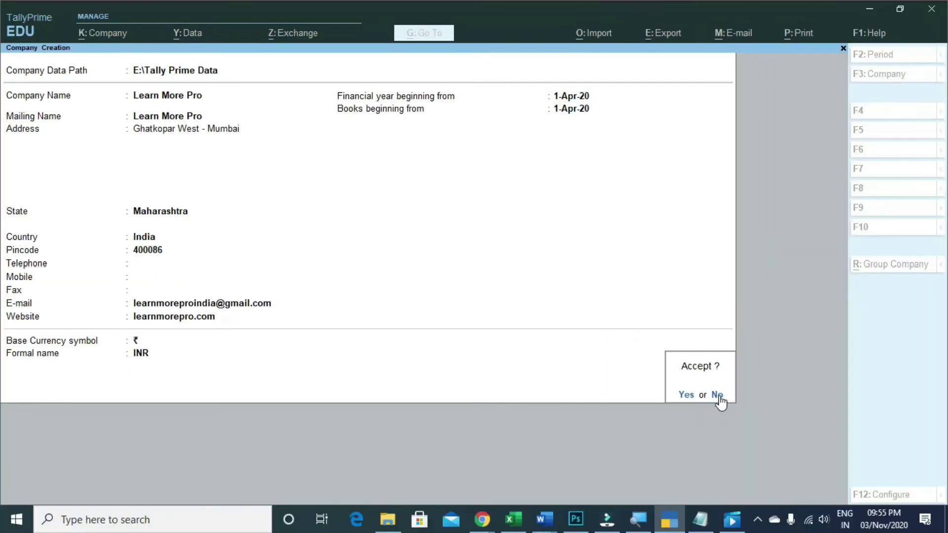
pyautogui.click(721, 398)
# Save the company and set Maintain Accounts to Yes
pyautogui.click(673, 360)
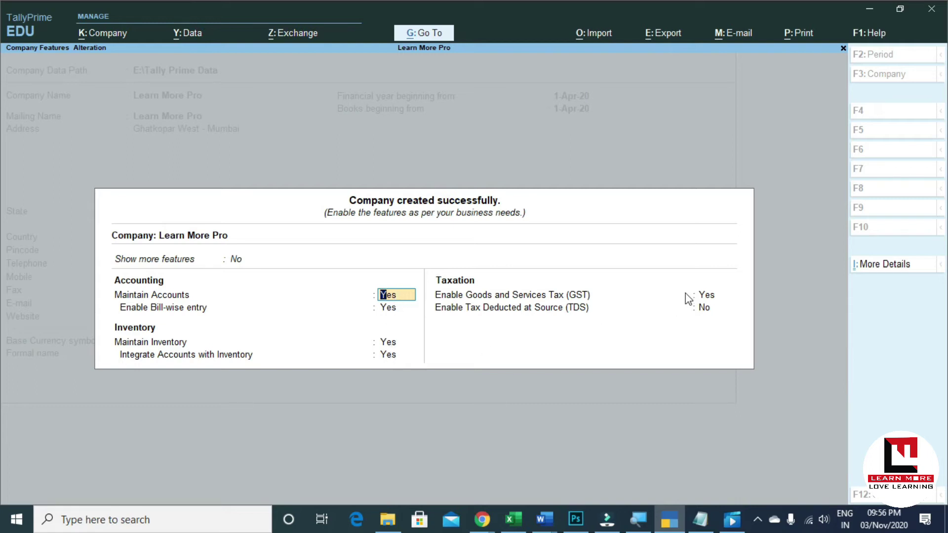
pyautogui.write('no')
pyautogui.press('Return')
pyautogui.press('Up')
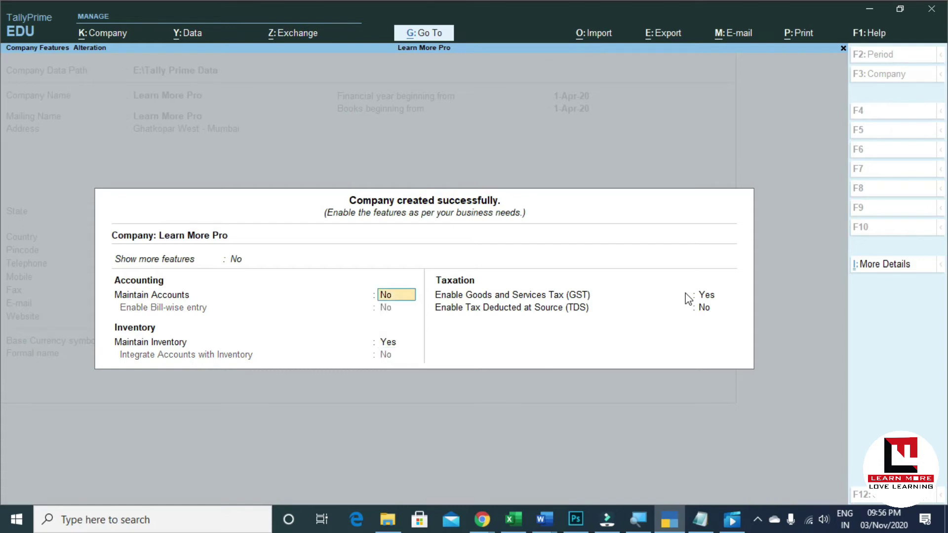
pyautogui.write('yes')
pyautogui.press('Return')
# Leave bill-wise entry at No and set Maintain Inventory to Yes
pyautogui.press('Return')
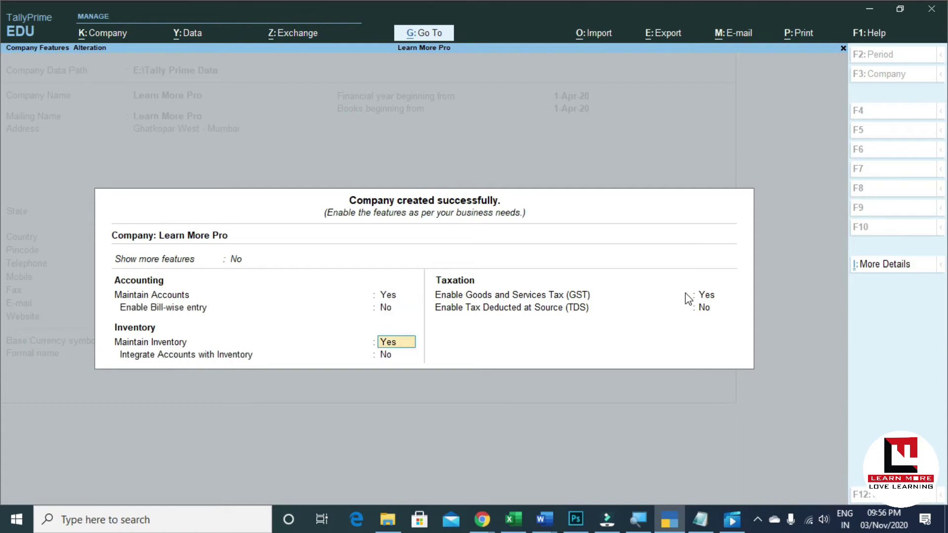
pyautogui.write('n')
pyautogui.press('Return')
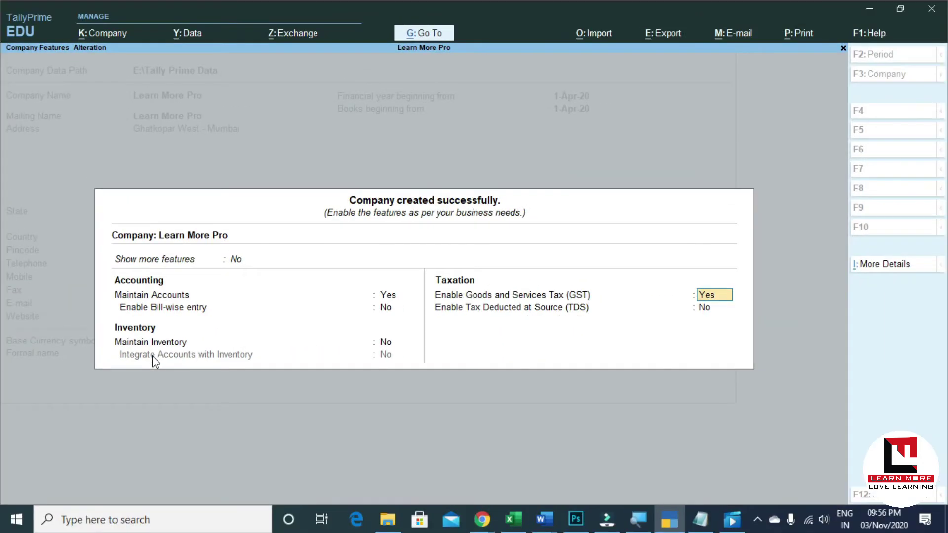
pyautogui.press('BackSpace')
pyautogui.write('y')
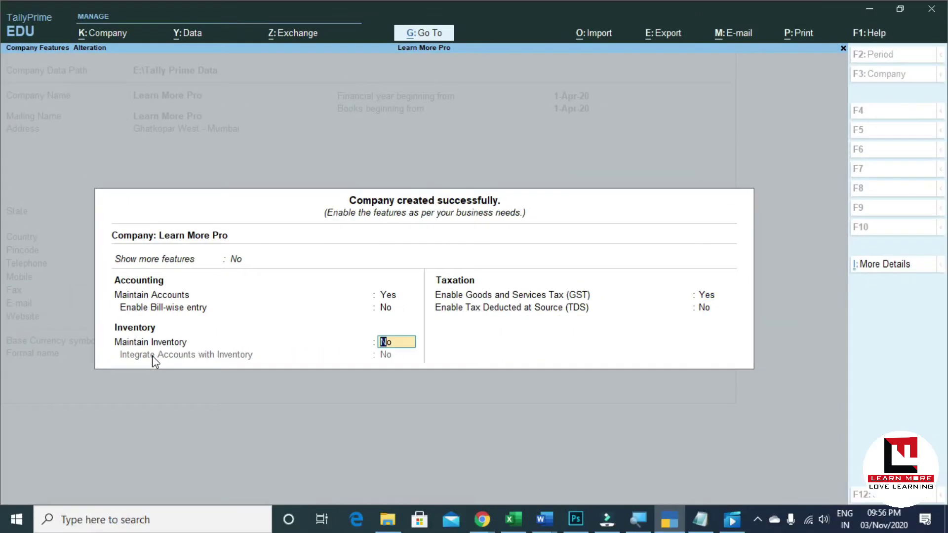
pyautogui.write('es')
pyautogui.press('Return')
pyautogui.press('Return')
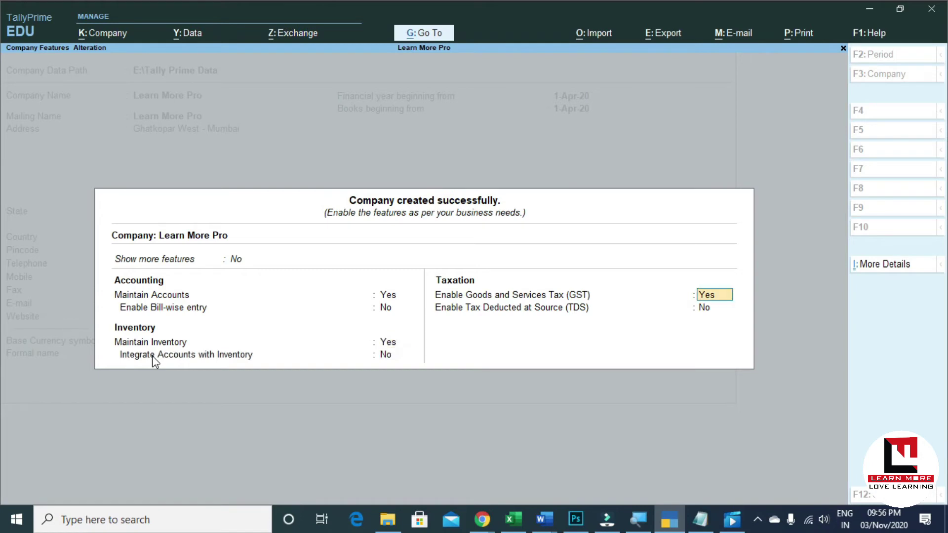
pyautogui.write('o')
pyautogui.press('Return')
pyautogui.write('ye')
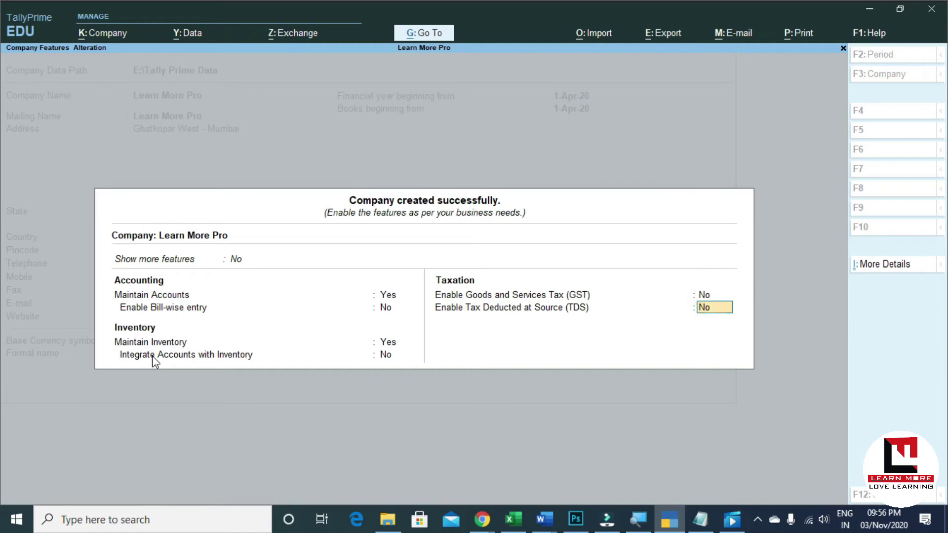
pyautogui.press('BackSpace')
pyautogui.press('BackSpace')
pyautogui.press('BackSpace')
pyautogui.press('BackSpace')
# Try enabling GST twice, quitting the GST Details screen each time without saving
pyautogui.write('yes')
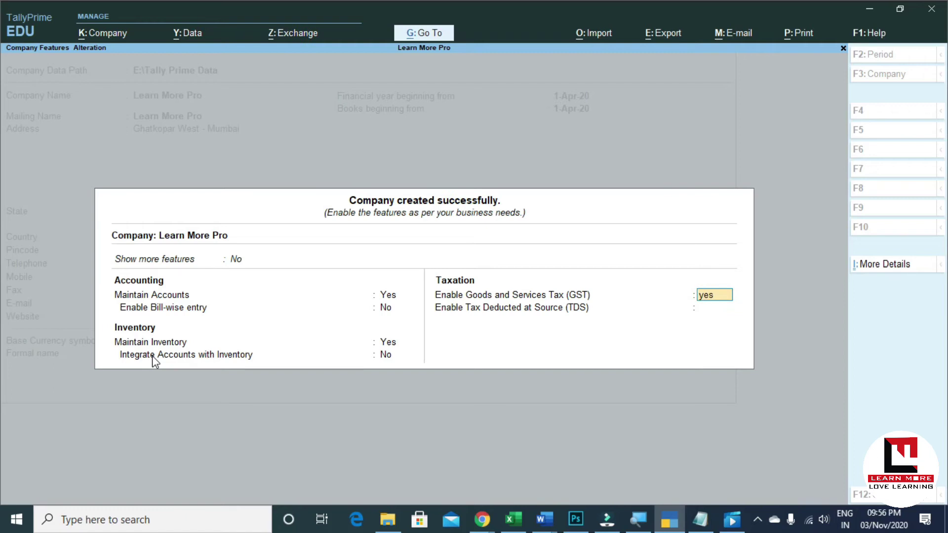
pyautogui.press('Return')
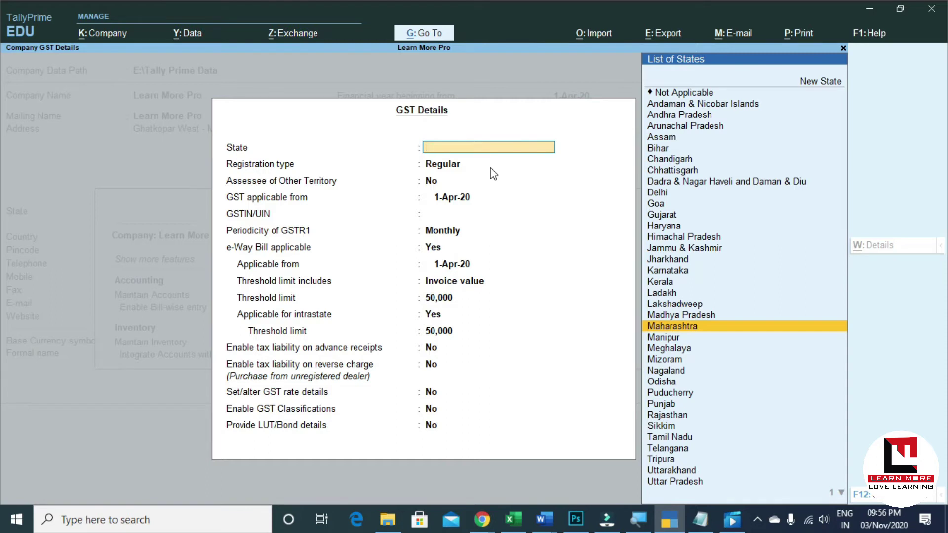
pyautogui.press('Escape')
pyautogui.press('y')
pyautogui.press('Up')
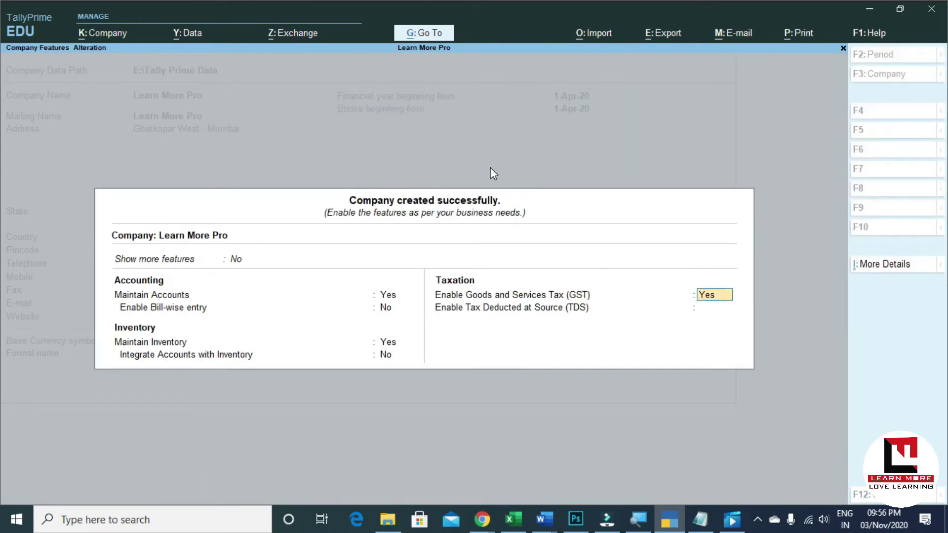
pyautogui.write('yes')
pyautogui.press('Return')
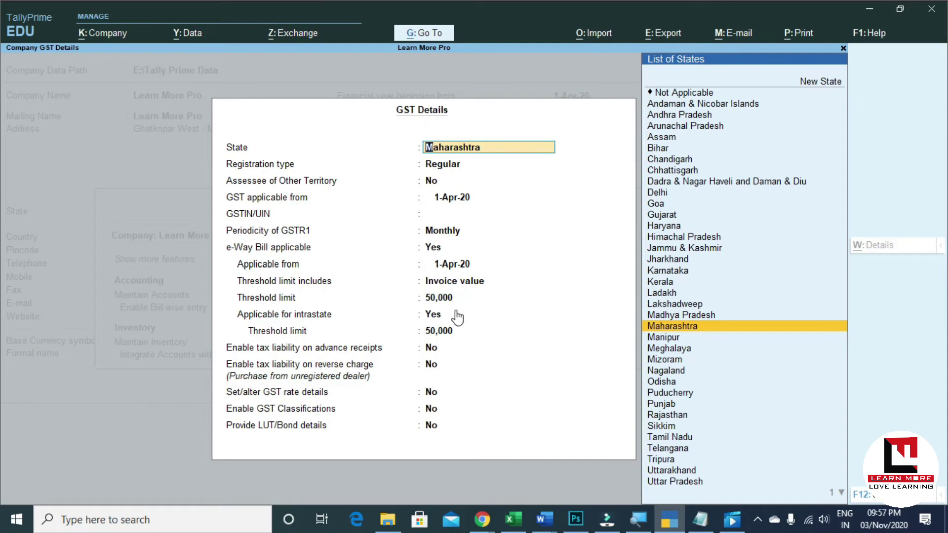
pyautogui.press('Escape')
pyautogui.press('Escape')
pyautogui.press('y')
# Set Enable Goods and Services Tax (GST) to No
pyautogui.press('BackSpace')
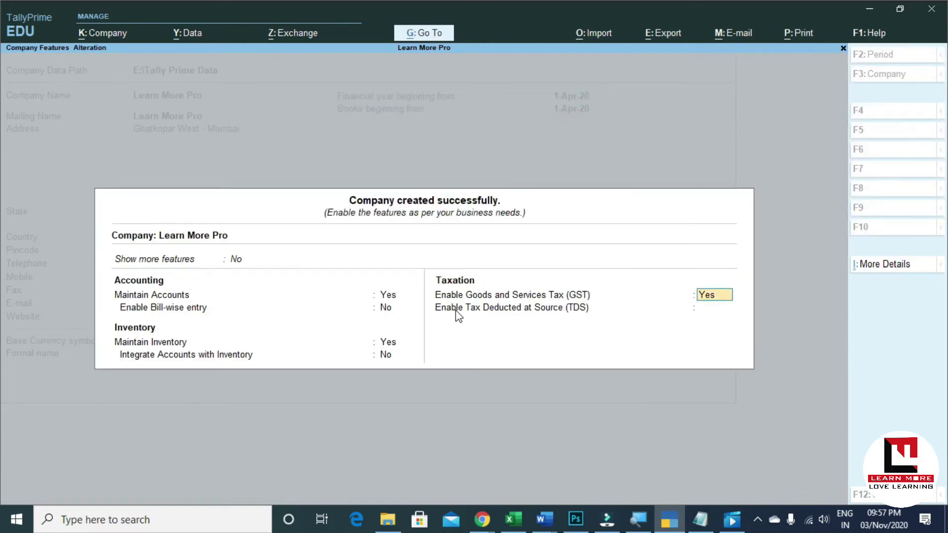
pyautogui.write('NO')
pyautogui.press('Return')
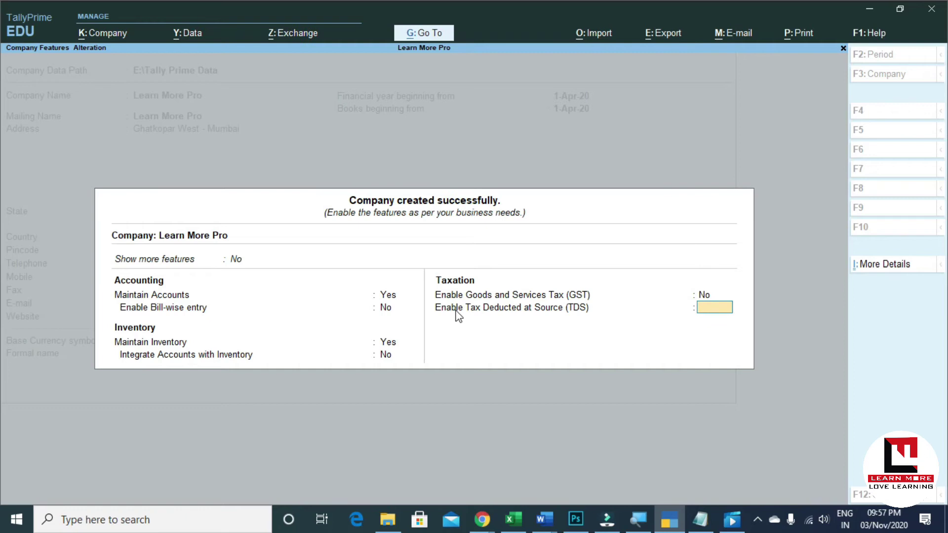
# Set Enable TDS to No, and bill-wise entry and accounts-inventory integration to Yes
pyautogui.write('NO')
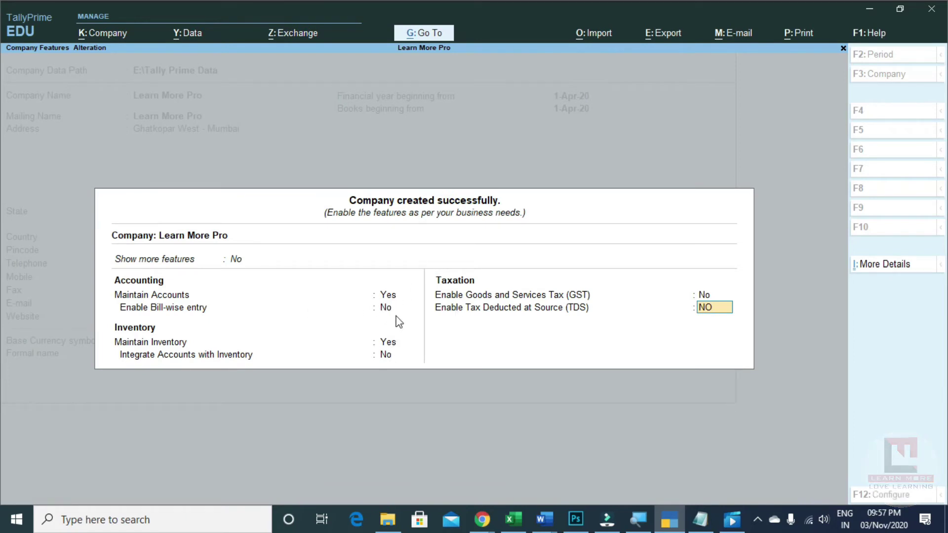
pyautogui.click(393, 308)
pyautogui.write('YES')
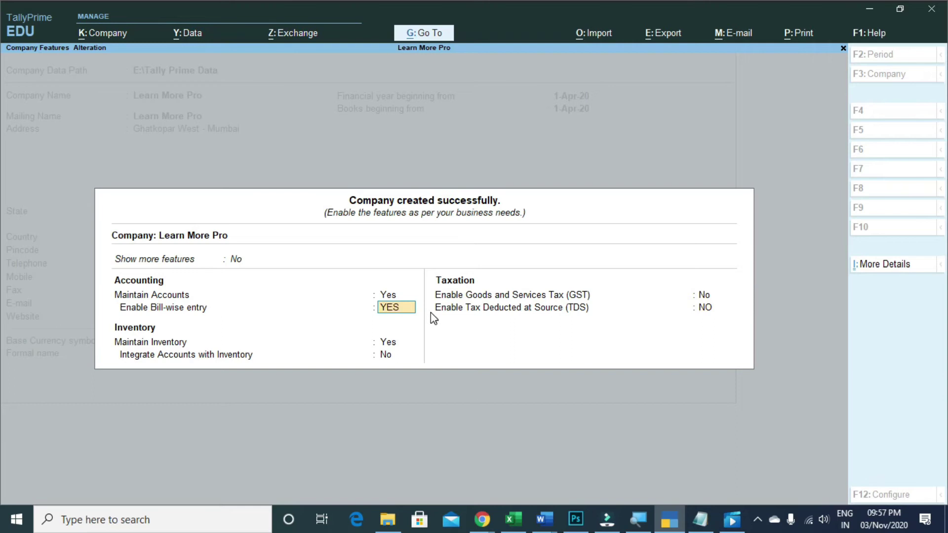
pyautogui.press('Return')
pyautogui.press('Return')
pyautogui.write('YES')
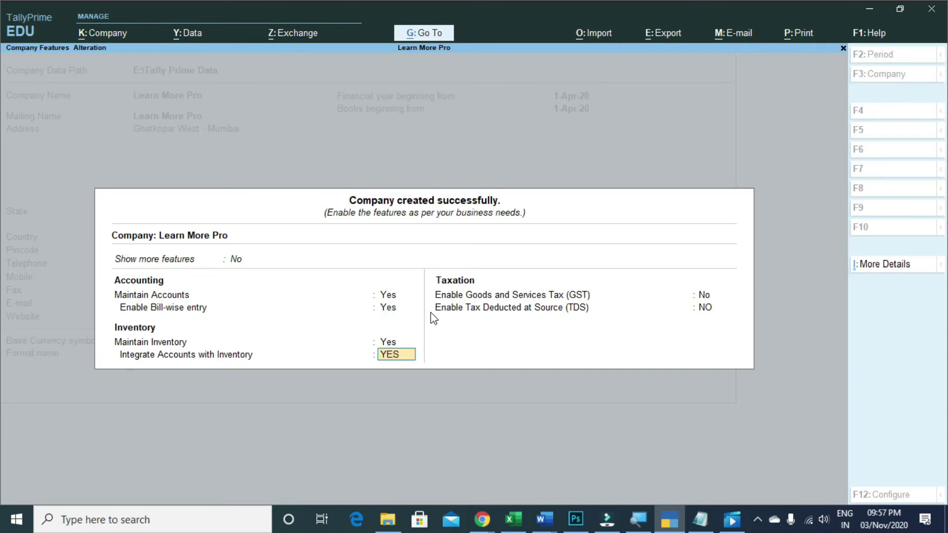
pyautogui.press('Return')
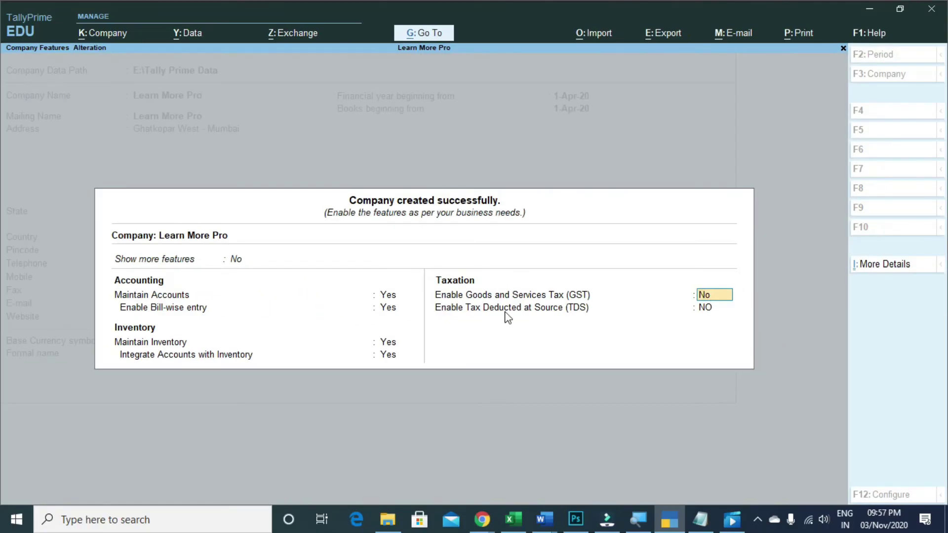
pyautogui.click(236, 262)
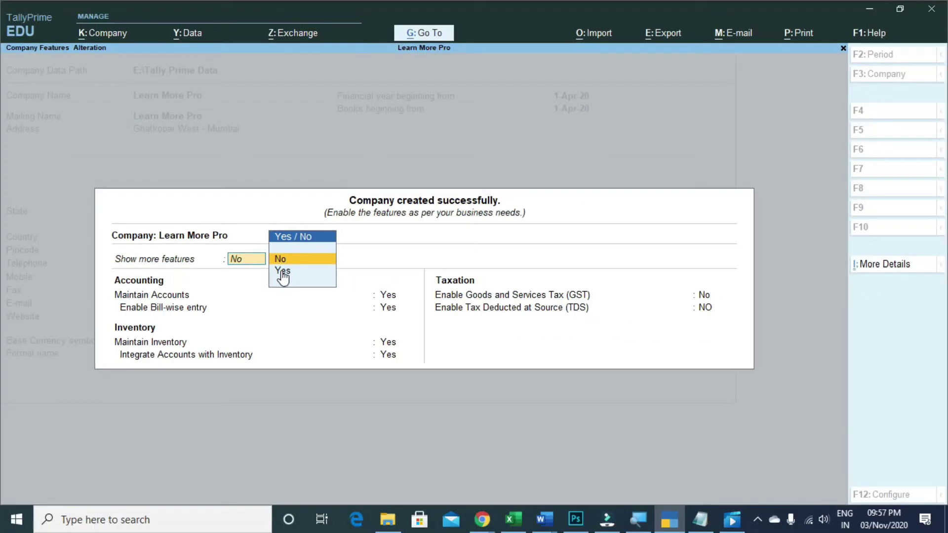
# Set Show more features to Yes
pyautogui.click(282, 271)
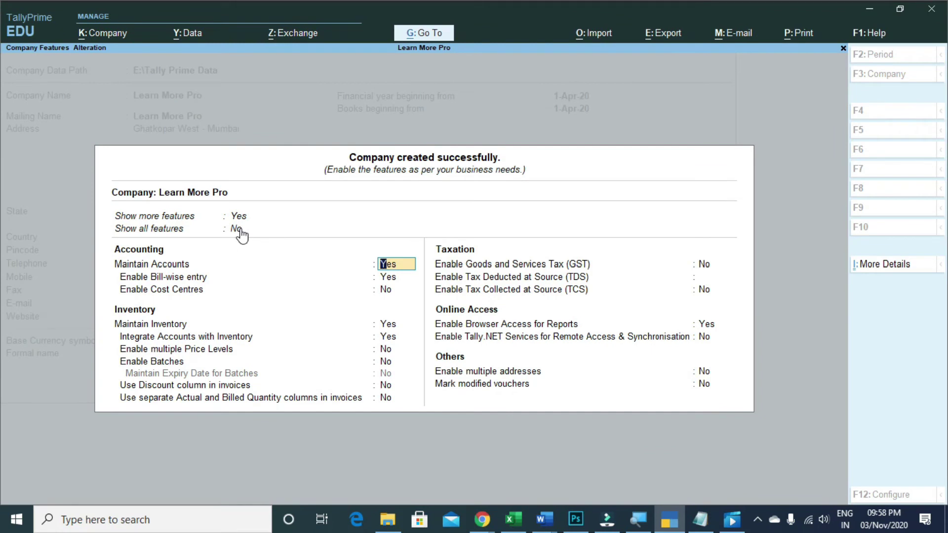
pyautogui.click(241, 230)
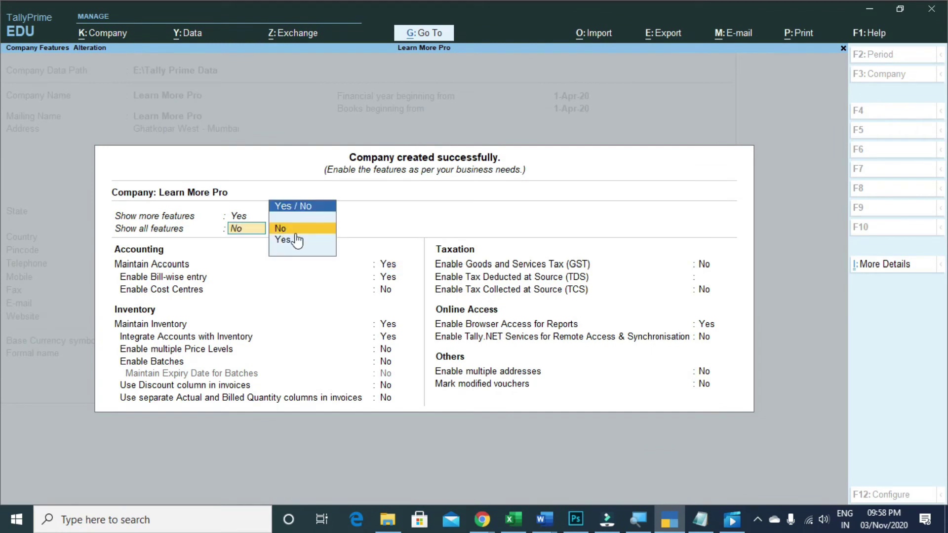
# Select Yes for Show all features to expose payroll, excise and job costing options
pyautogui.click(272, 251)
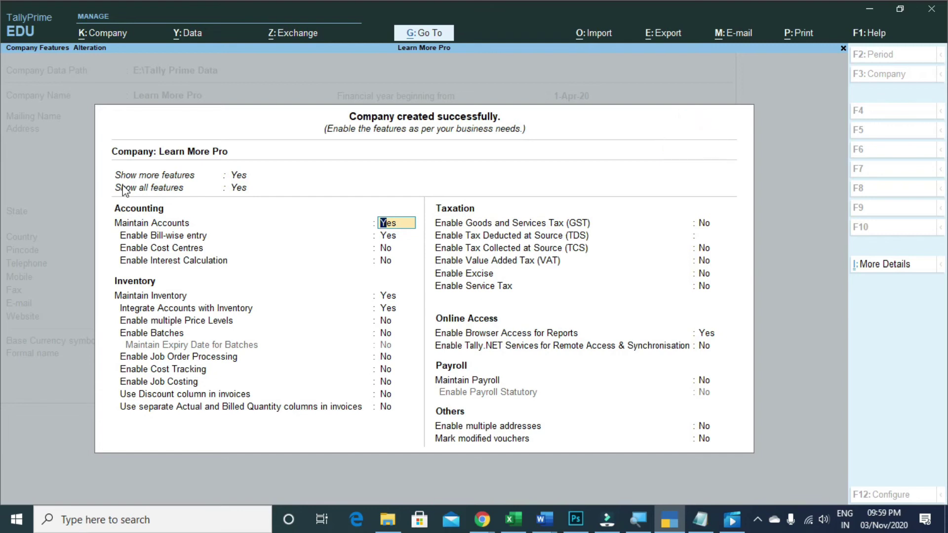
# Accept the Company Features settings with Ctrl+A, returning to Learn More Pro's Gateway of Tally
pyautogui.press('ctrl')
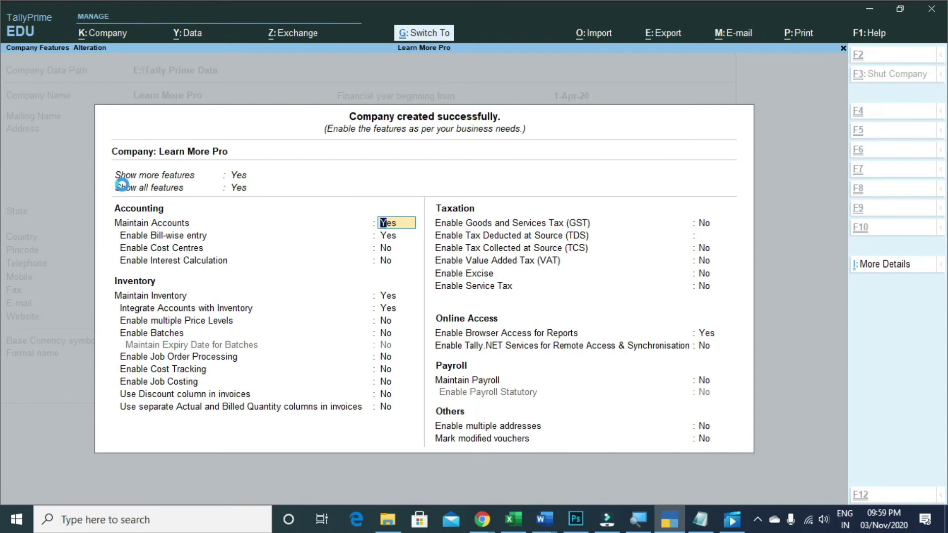
pyautogui.hotkey('ctrl', 'a')
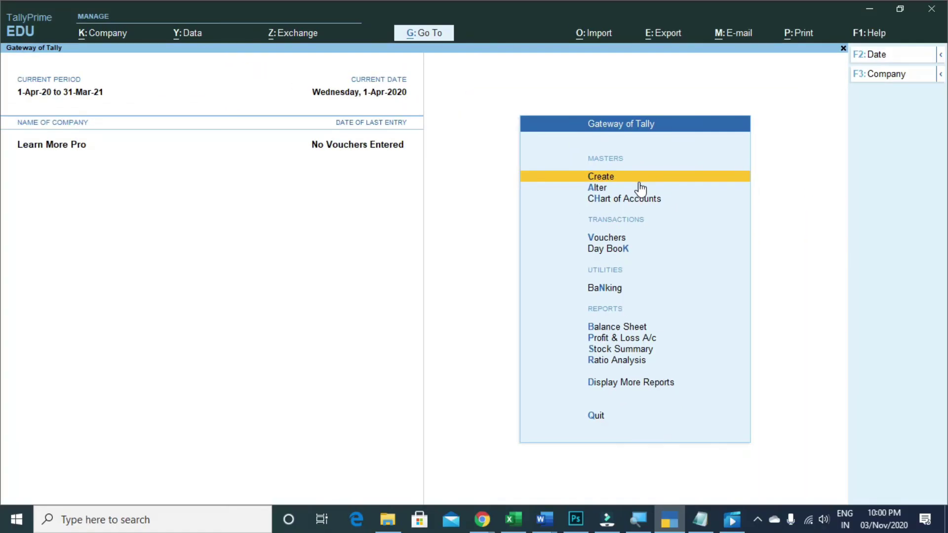
pyautogui.click(639, 182)
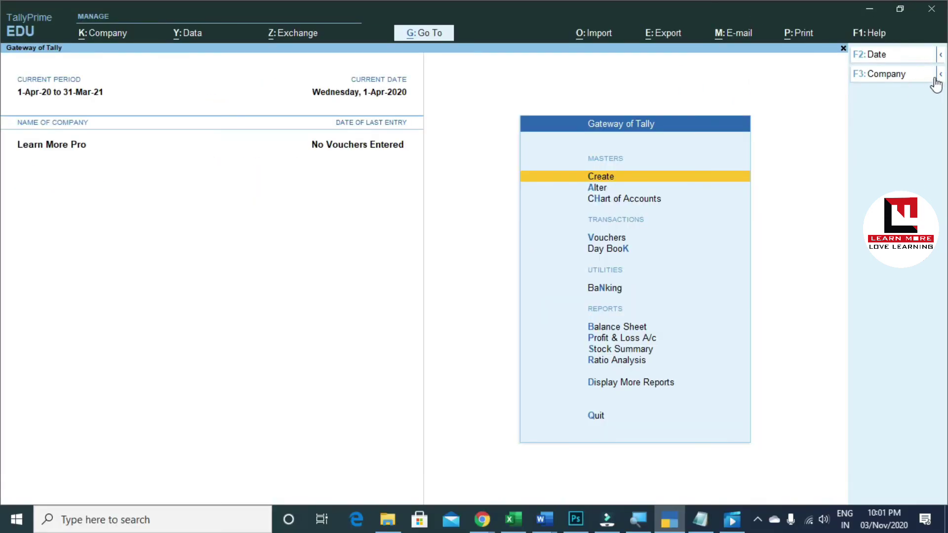
# Expand the F3: Company flyout listing Company, Select Company and Shut Company options
pyautogui.click(941, 75)
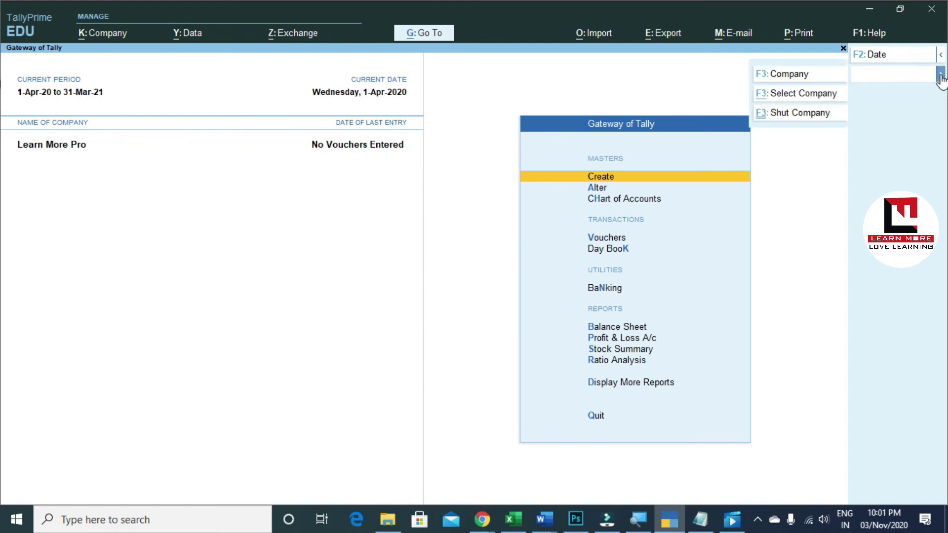
pyautogui.click(941, 75)
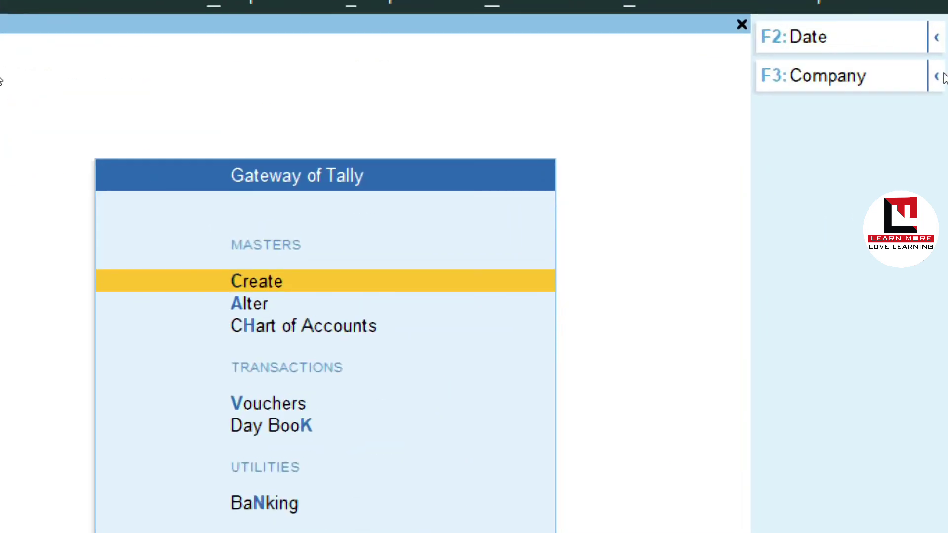
pyautogui.click(942, 77)
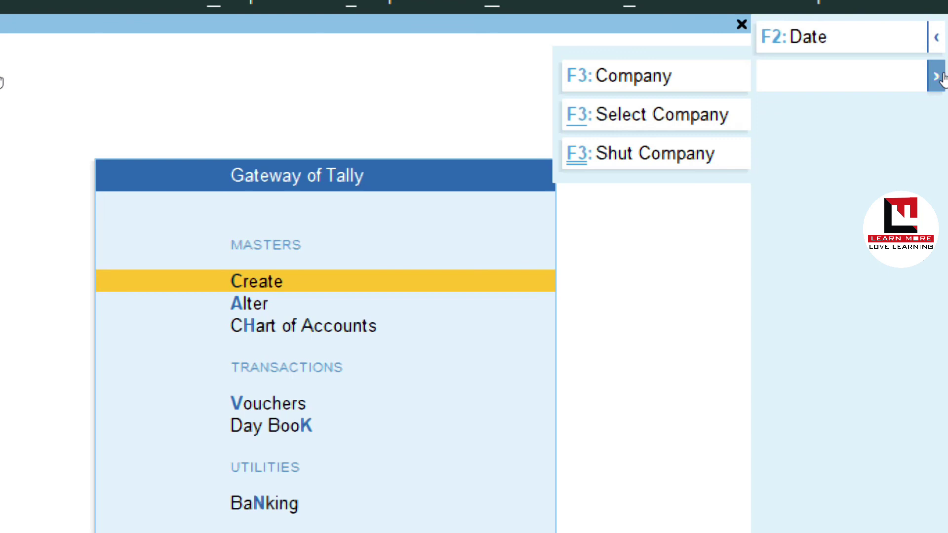
pyautogui.click(936, 76)
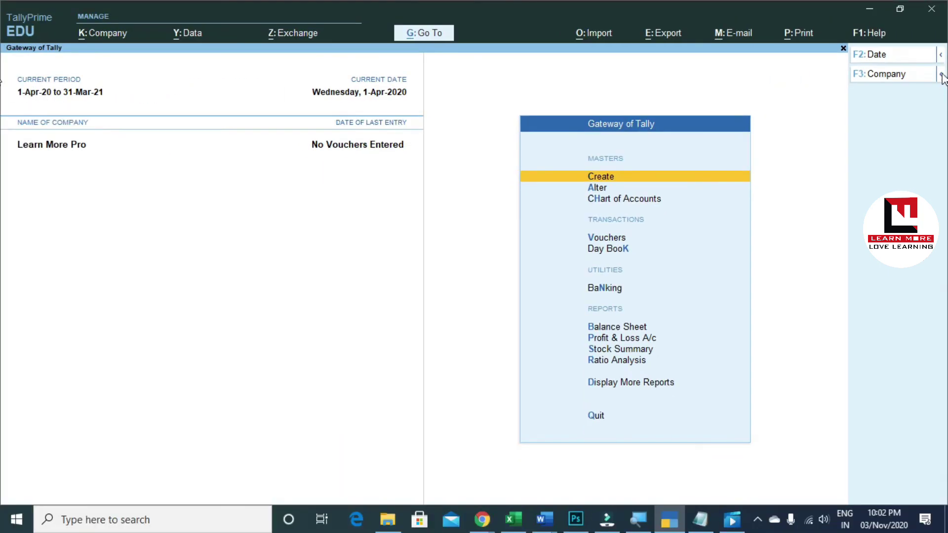
pyautogui.click(940, 77)
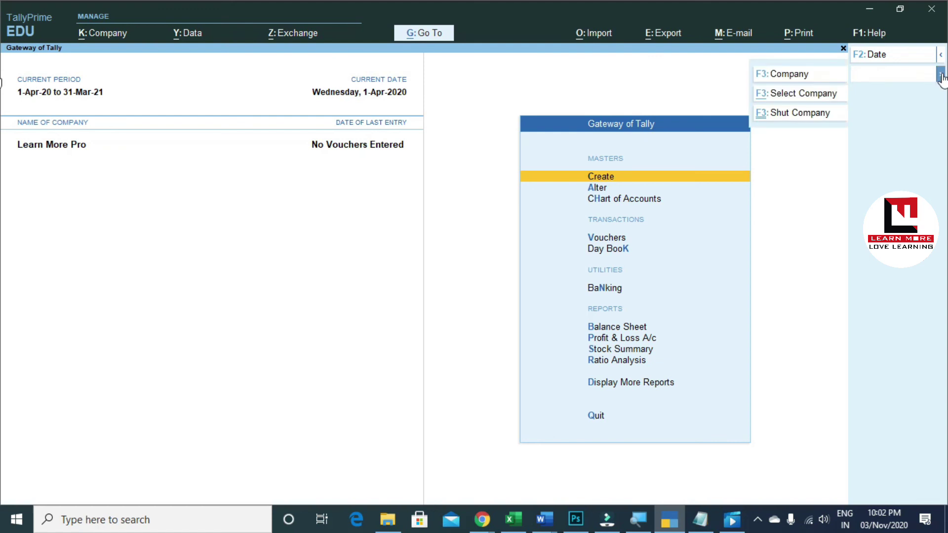